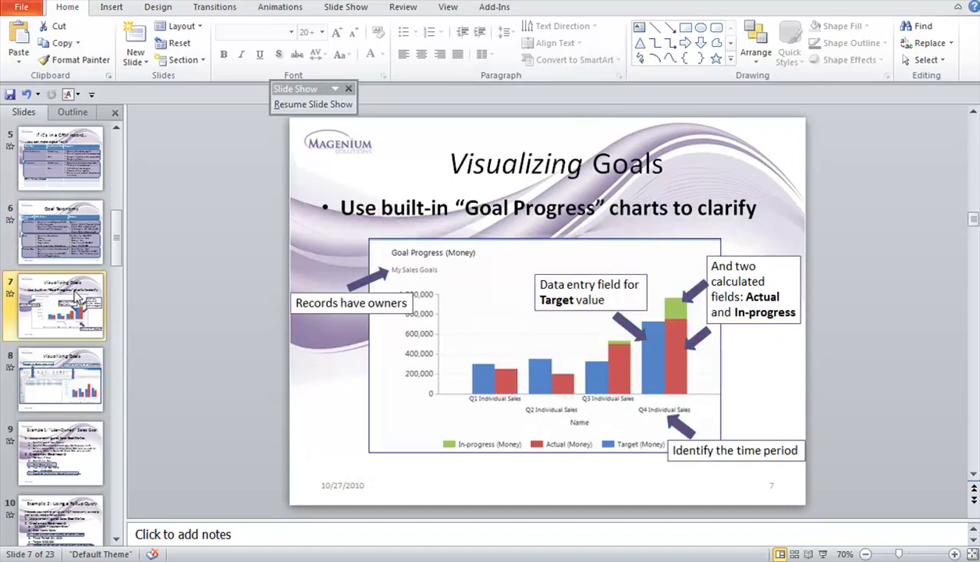
Review slides 9 to 11 of the presentation, covering the user-owned sales goal, the rollup query example and the demo
click(61, 461)
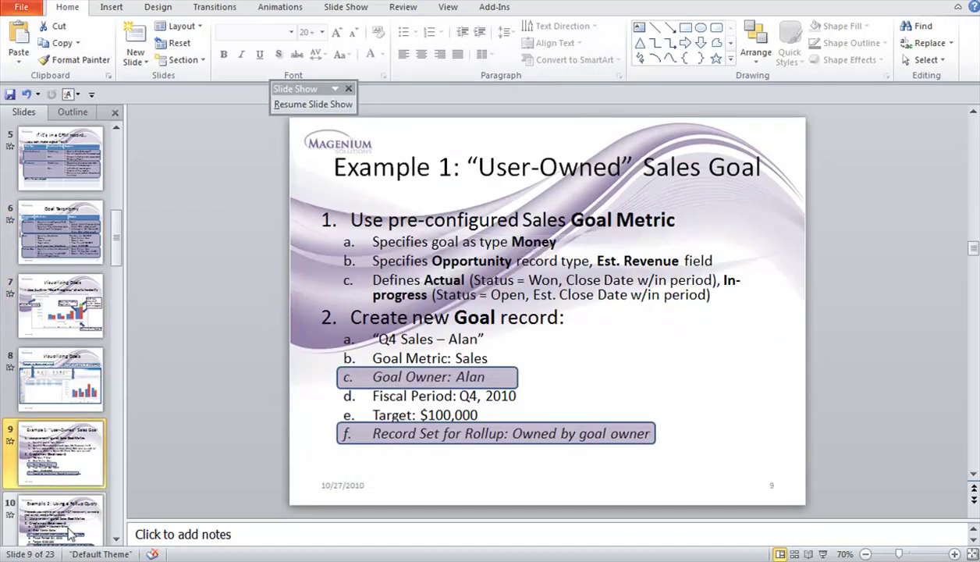
click(78, 519)
scroll(116, 537, down, 2)
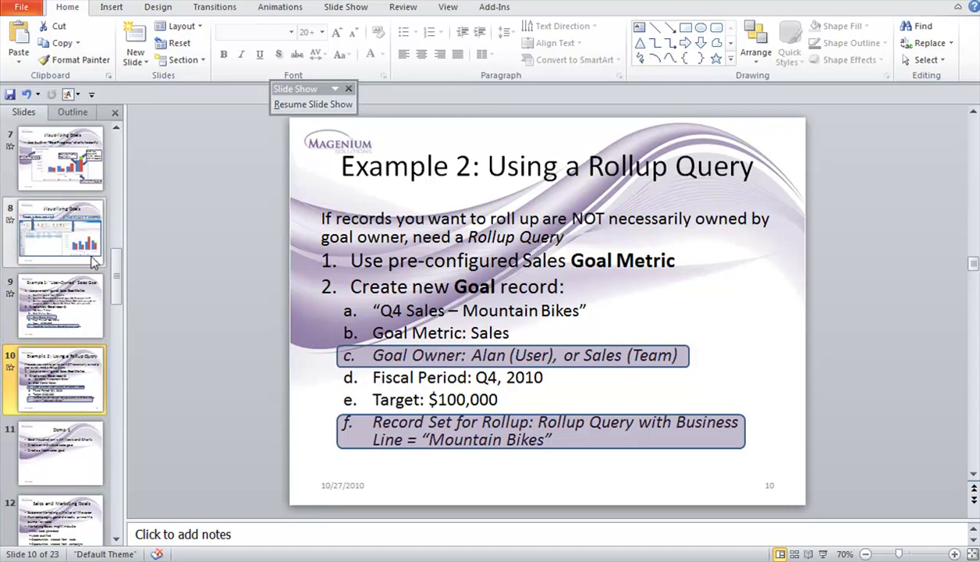
click(68, 429)
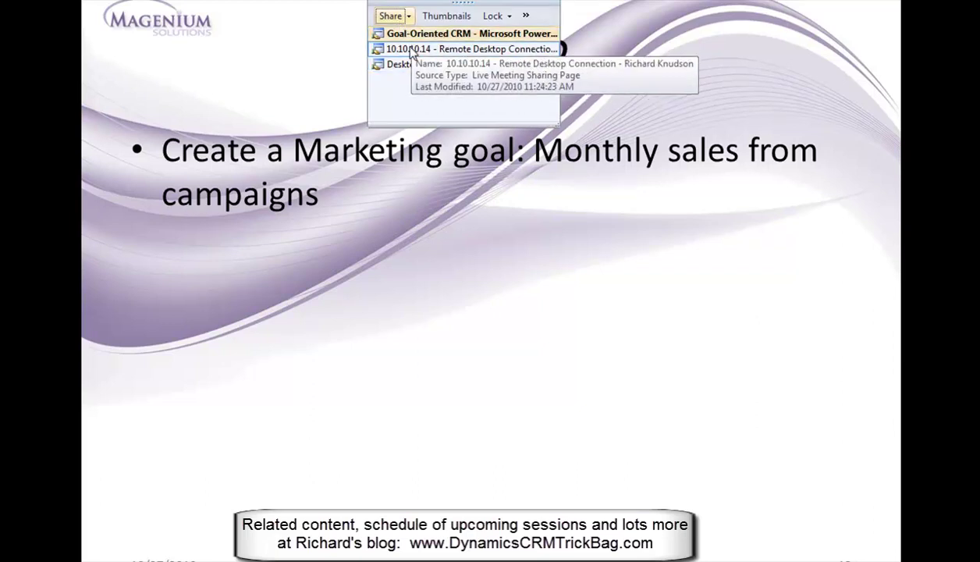
Switch to the Dynamics CRM remote desktop session and open the Sales opportunities list
click(413, 50)
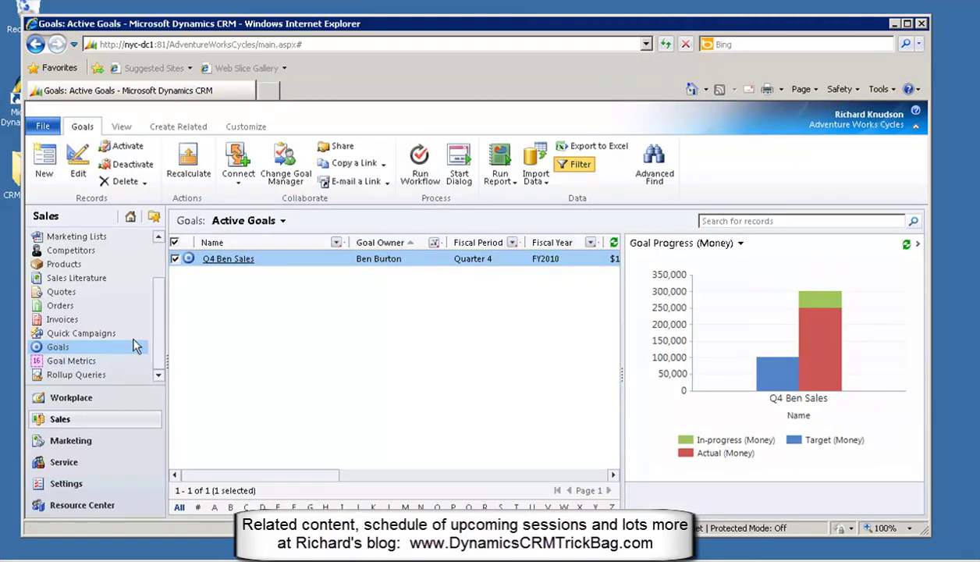
click(282, 223)
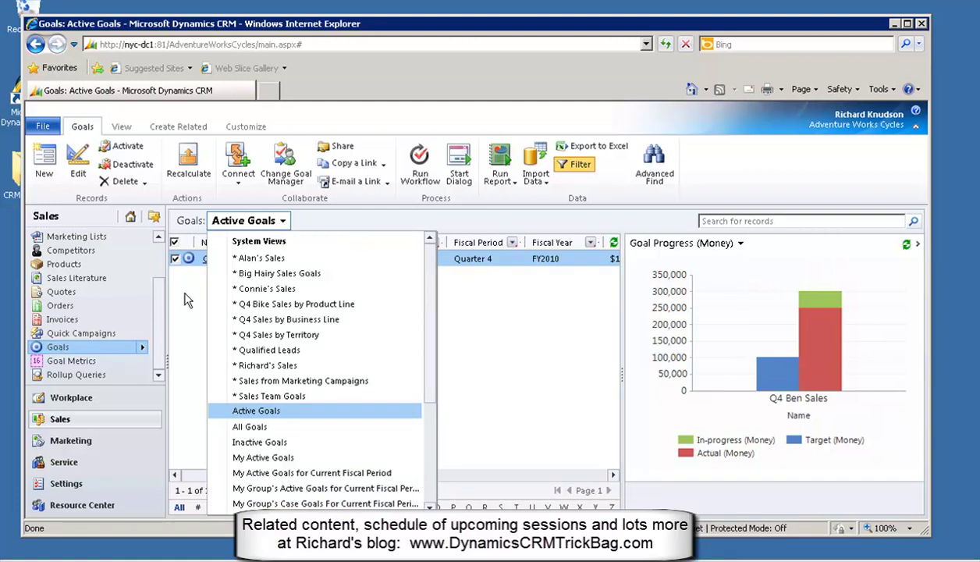
scroll(121, 263, up, 2)
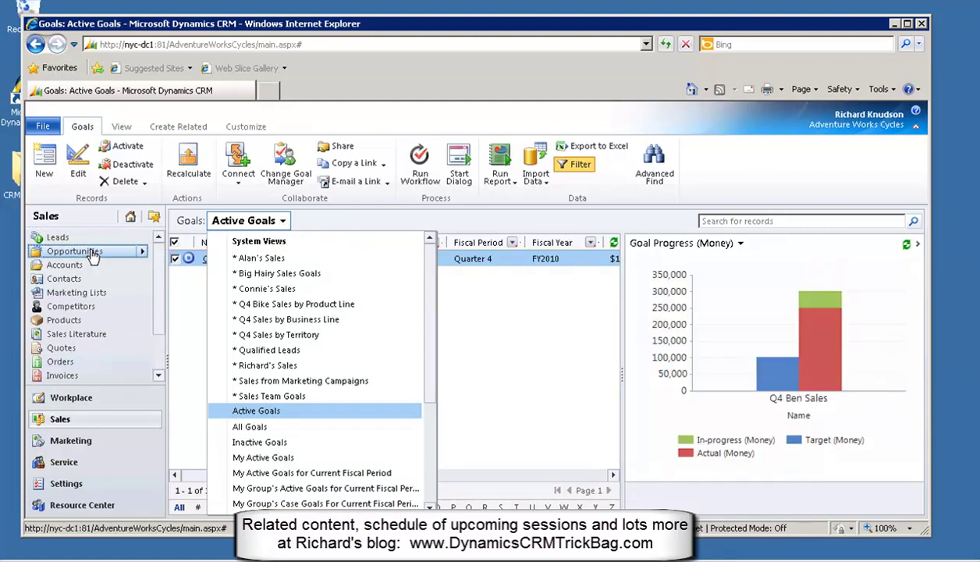
click(94, 251)
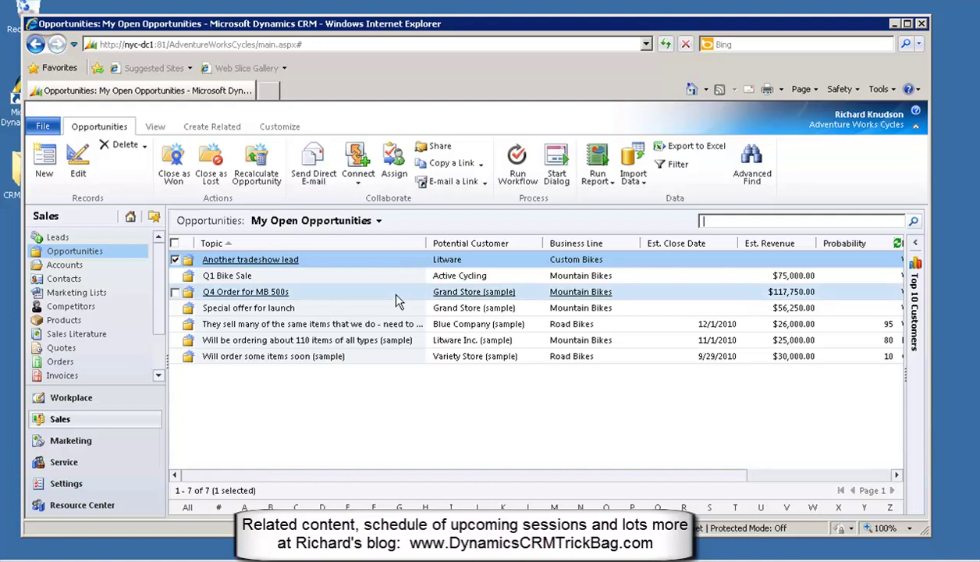
Open the "Q4 Order for MB 500s" opportunity, examine its Originating Lead and Source Campaign fields, and close it
click(396, 293)
double_click(395, 295)
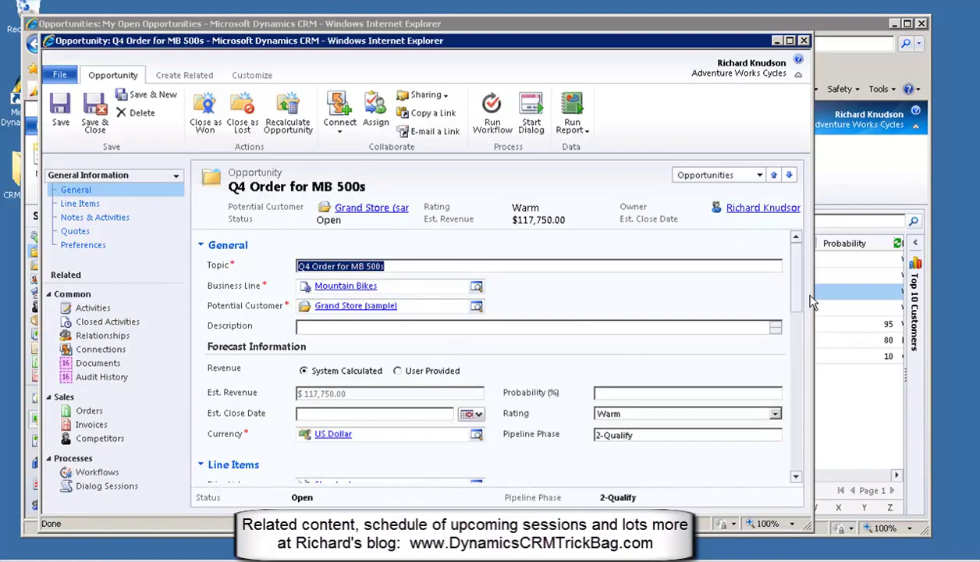
drag(798, 297, 800, 442)
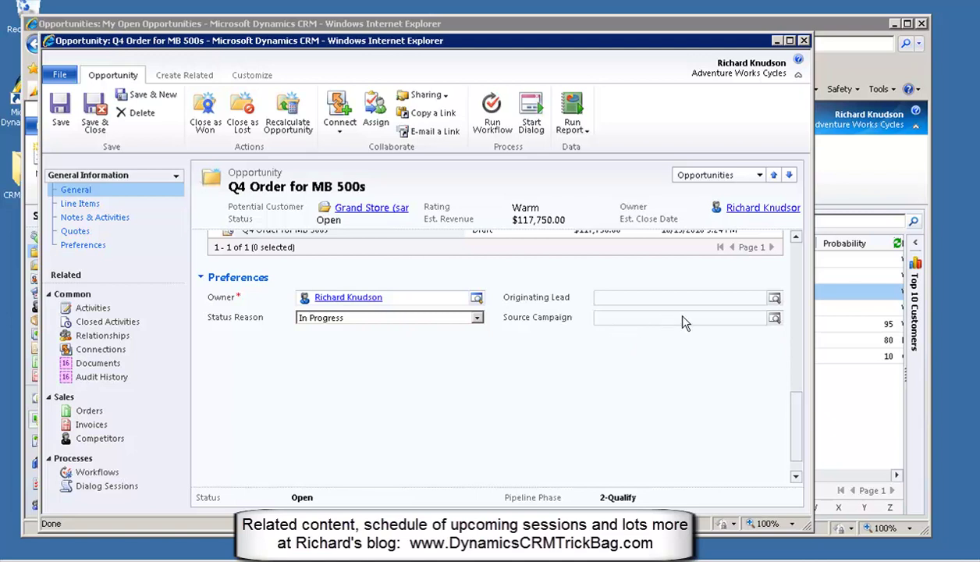
scroll(798, 413, up, 2)
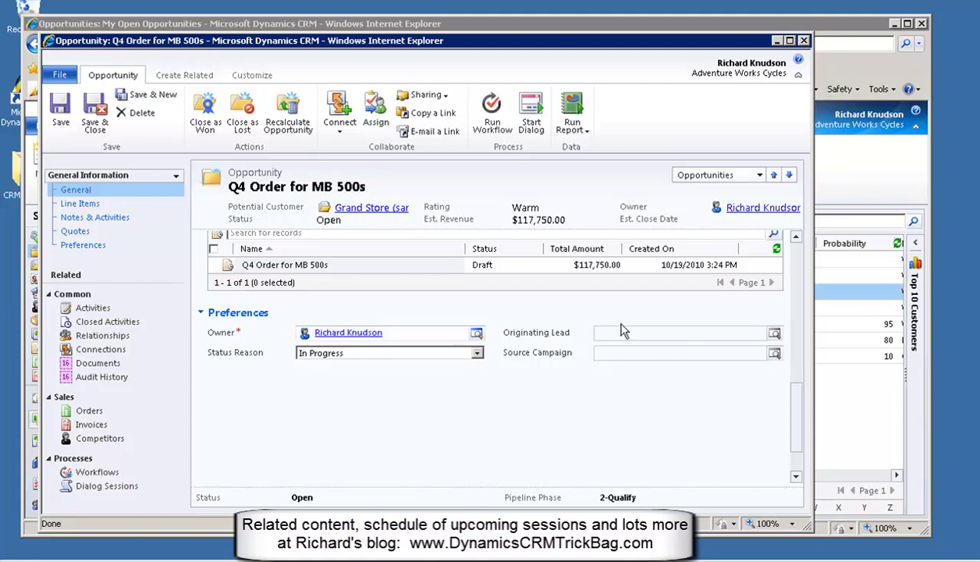
click(804, 40)
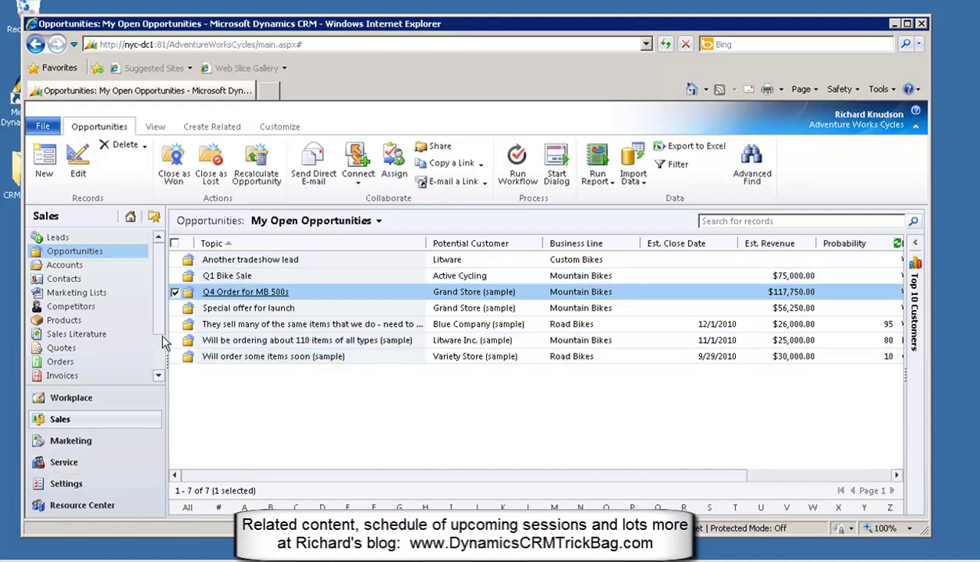
Open the Goals list, collapse its chart, and sort the active goals by goal owner in ascending order
scroll(72, 370, down, 2)
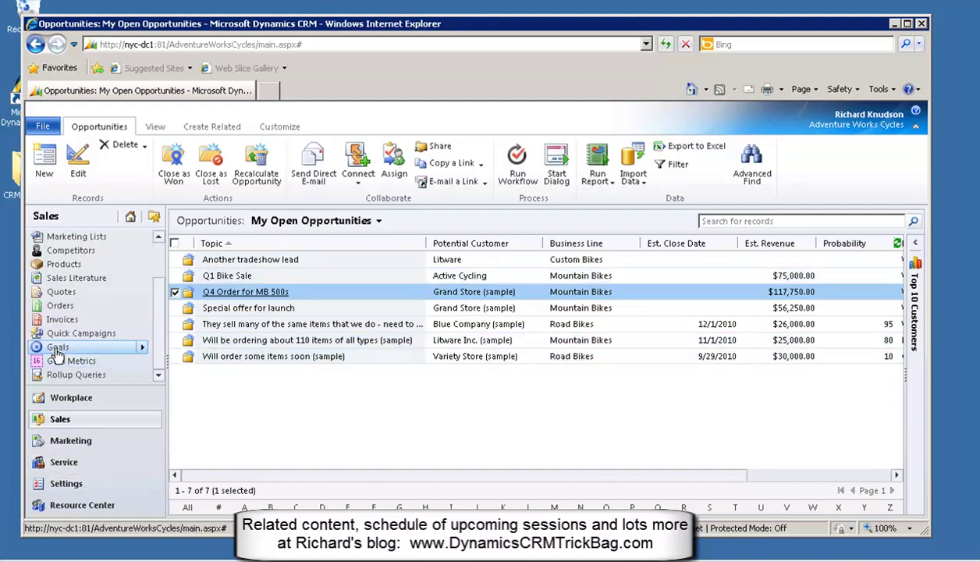
click(54, 351)
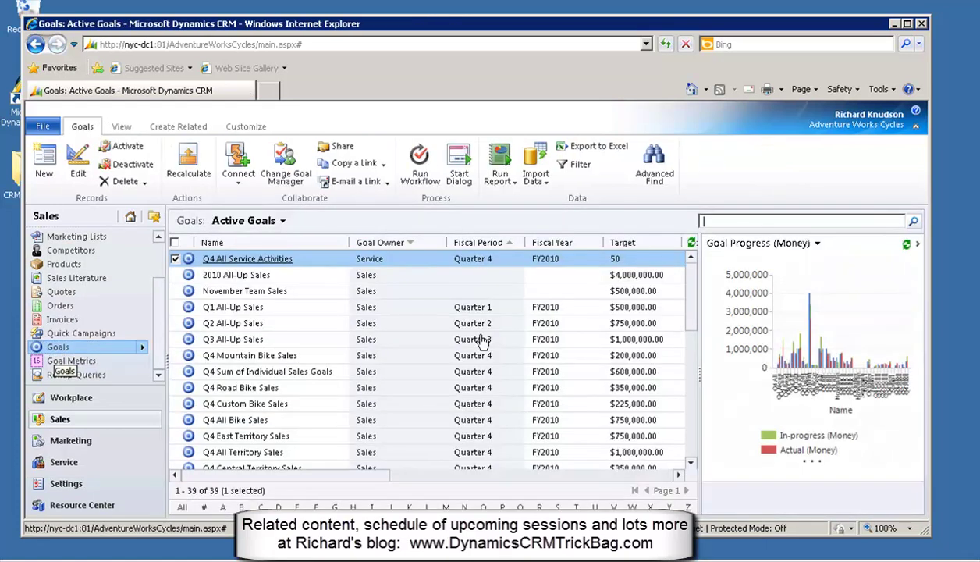
click(917, 243)
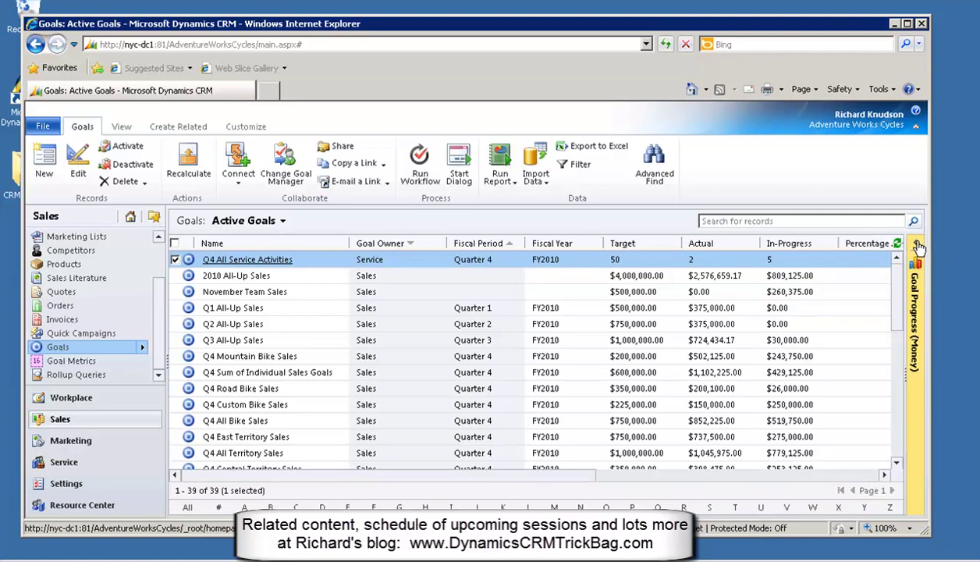
click(438, 292)
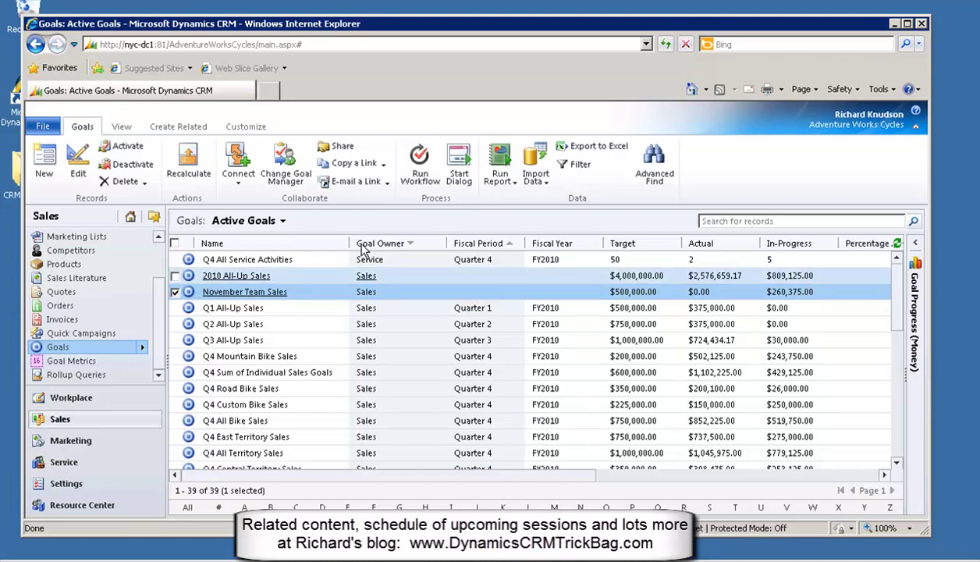
click(284, 221)
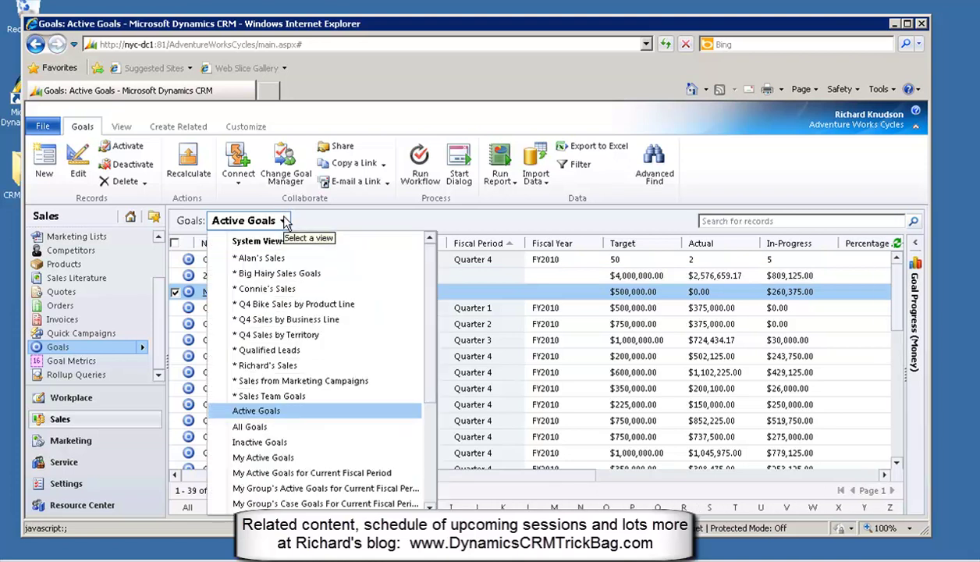
click(460, 230)
click(373, 244)
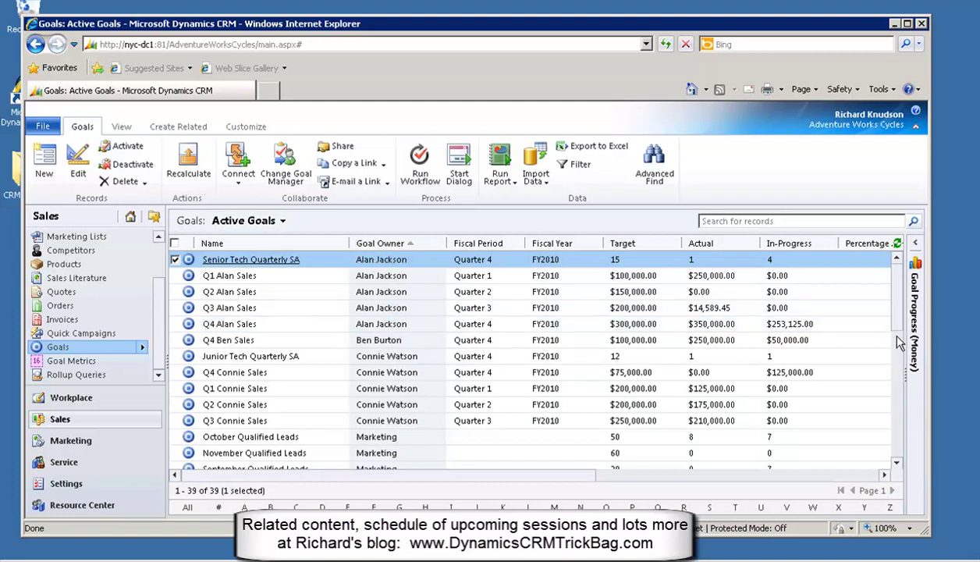
Examine the Marketing team's October Qualified Leads and October Campaign Sales goals in the list
scroll(899, 355, down, 2)
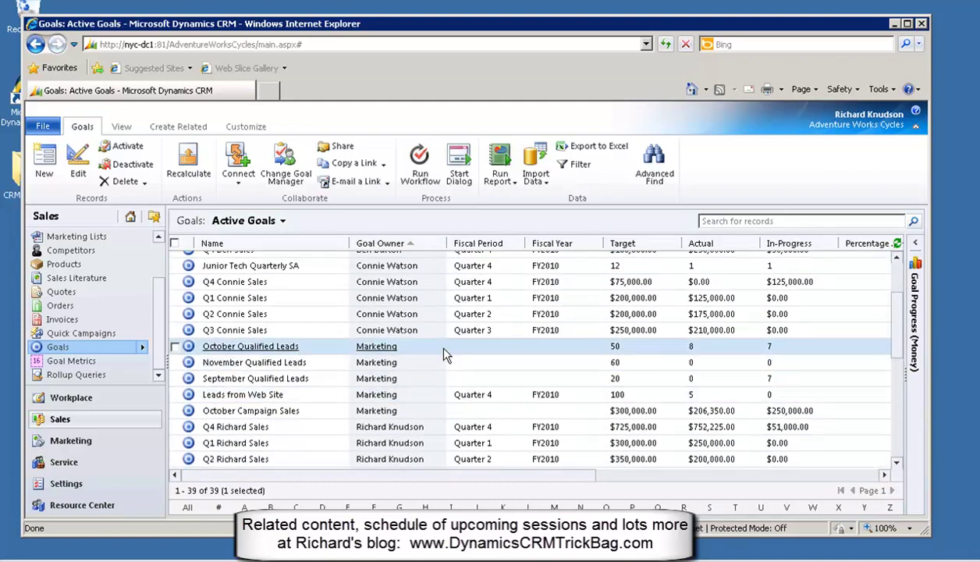
click(443, 349)
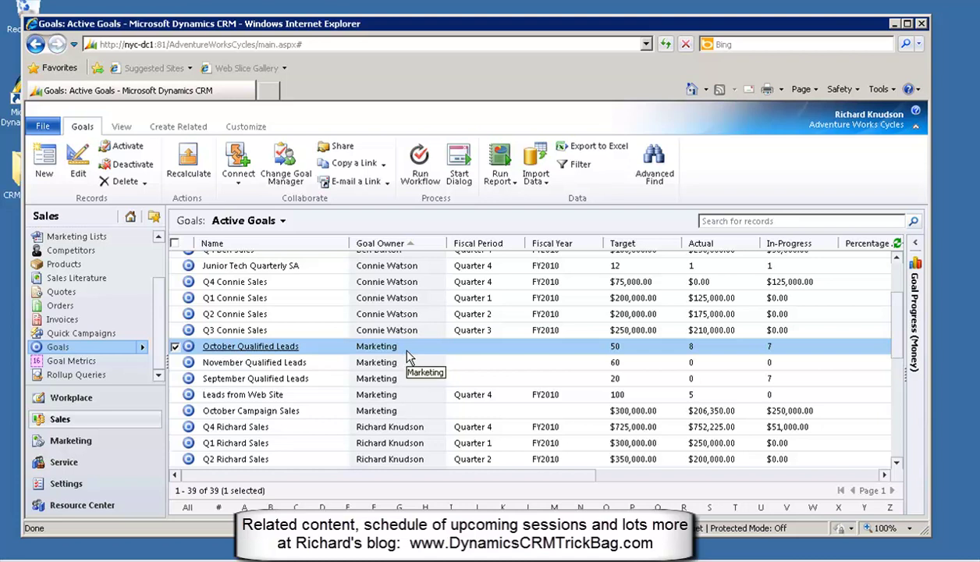
click(418, 415)
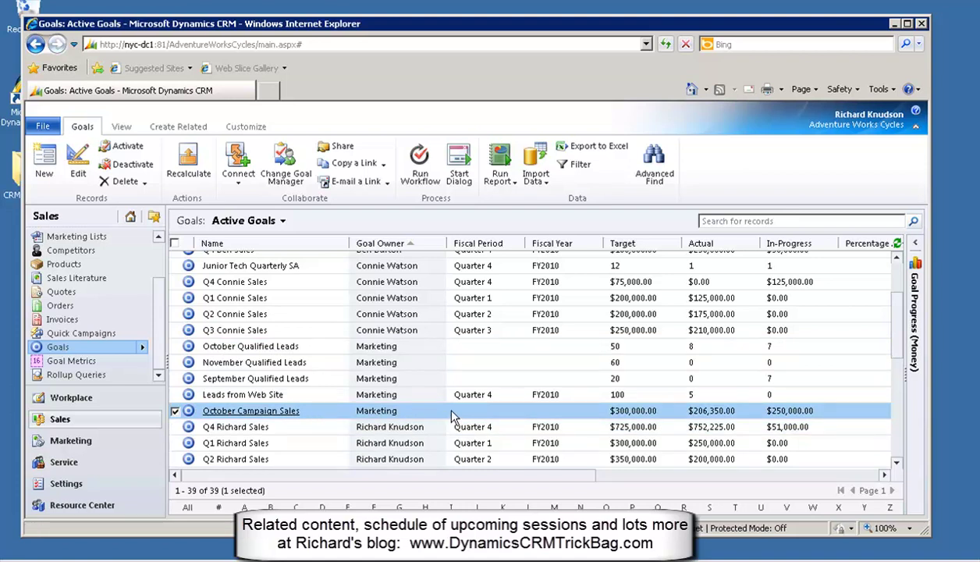
Create a new goal record and name it "November Campaign Sales"
click(46, 166)
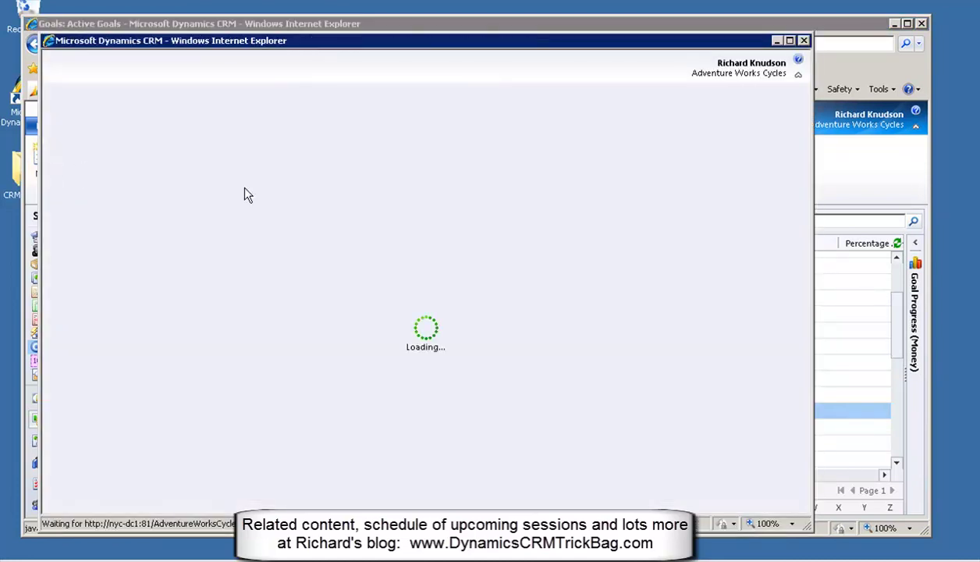
text(November )
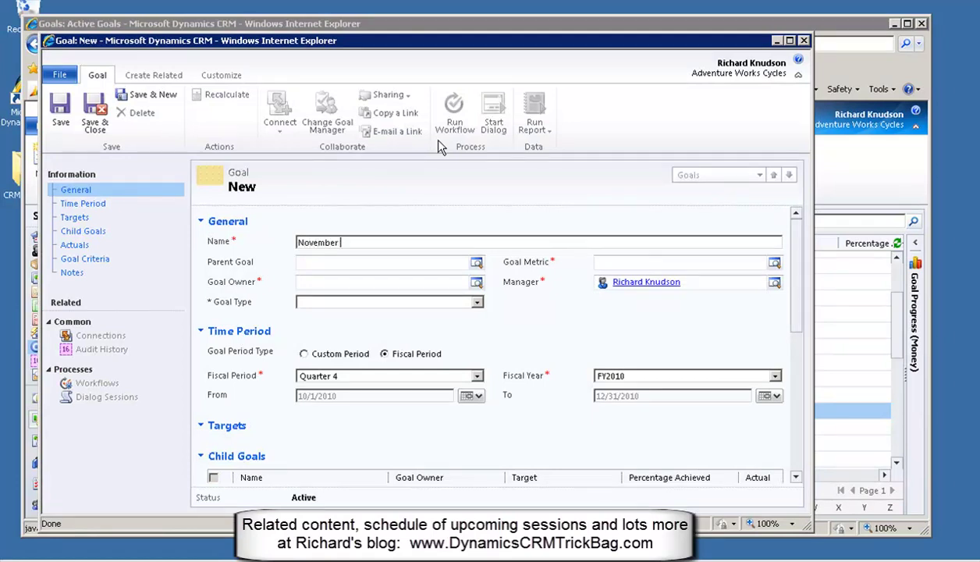
text(Campaign sales)
key(Left)
key(Left)
key(Left)
key(Left)
key(BackSpace)
text(S)
Set the goal owner to the Marketing team and the goal type to Marketing Team Goal
click(403, 285)
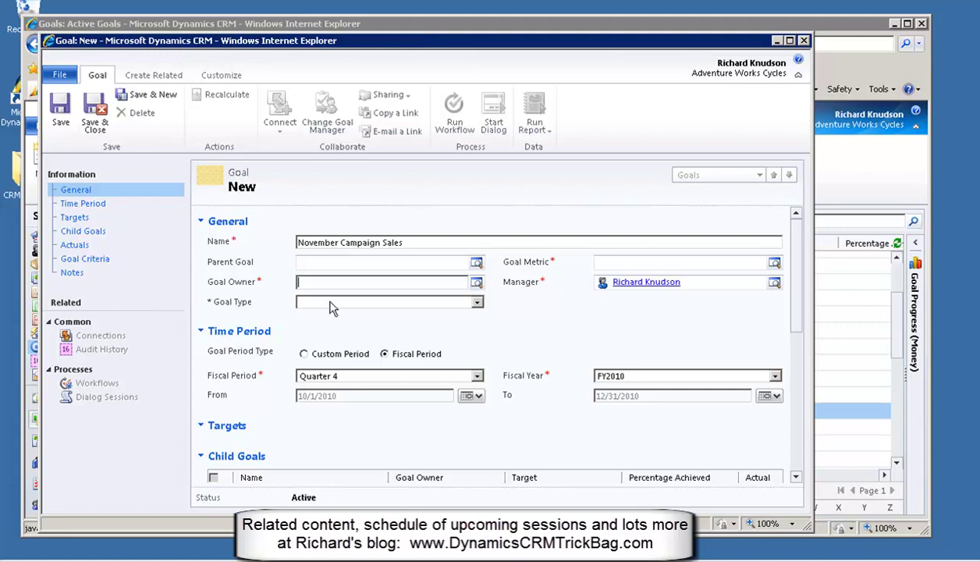
text(marketing)
key(Return)
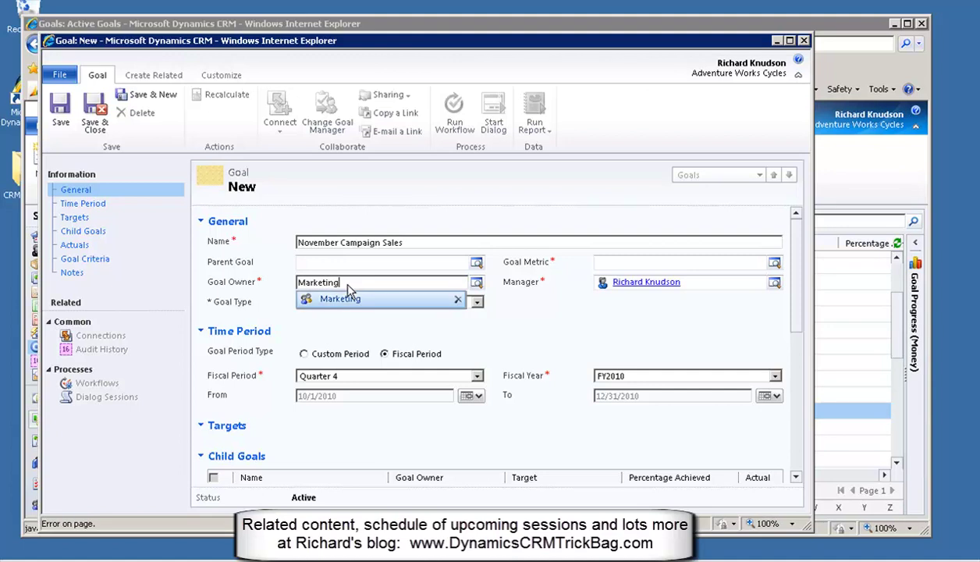
key(Tab)
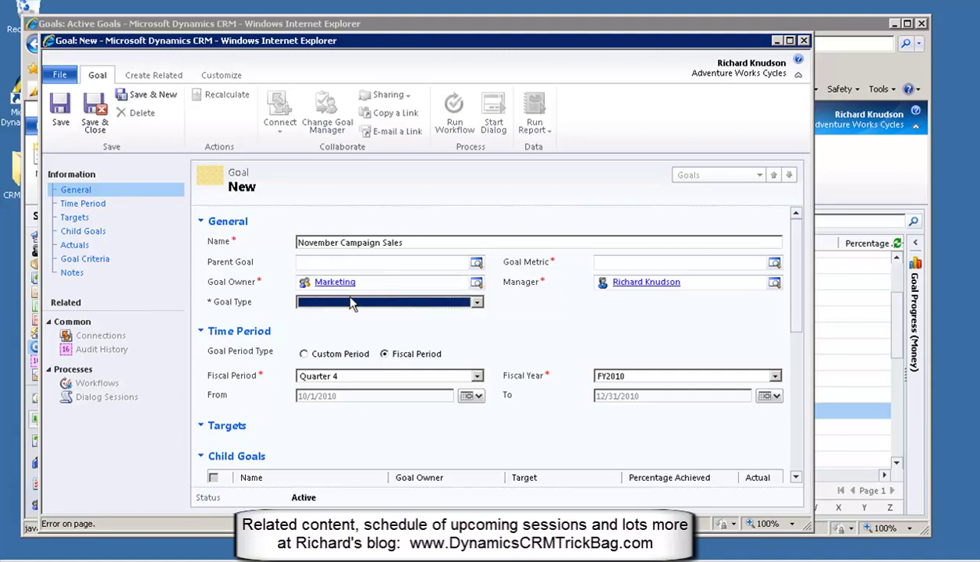
click(346, 303)
click(363, 345)
Look up the goal metric and assign Sales to the goal
click(647, 263)
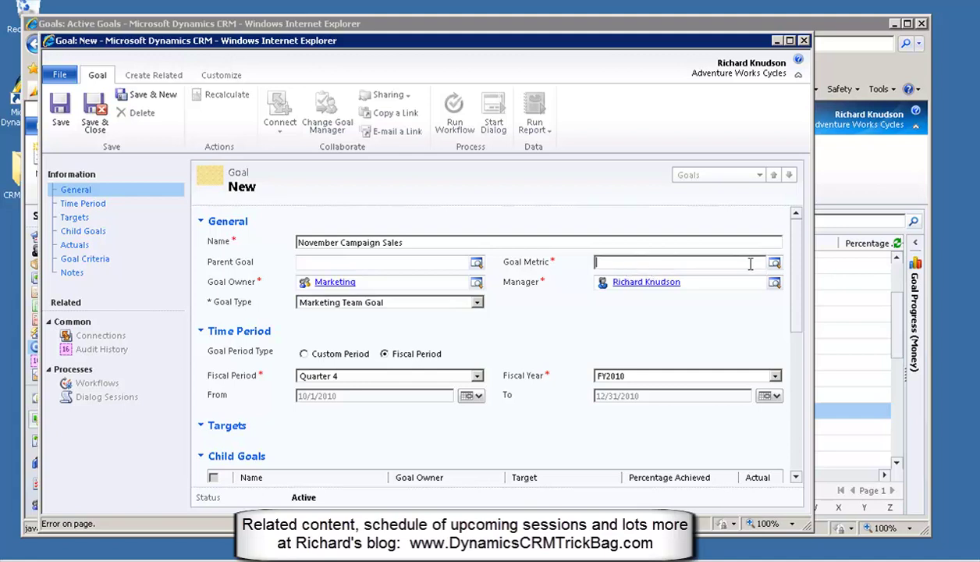
click(775, 265)
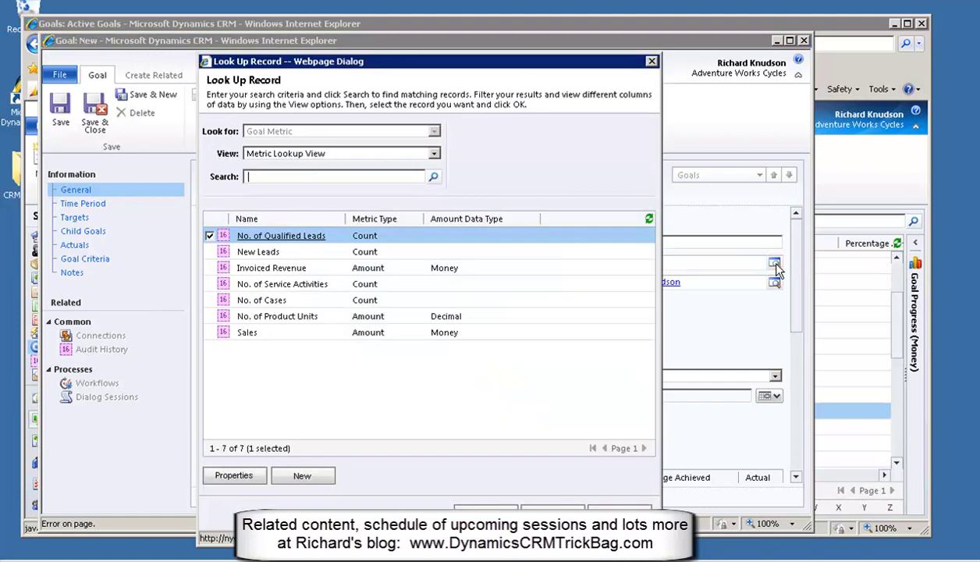
double_click(278, 335)
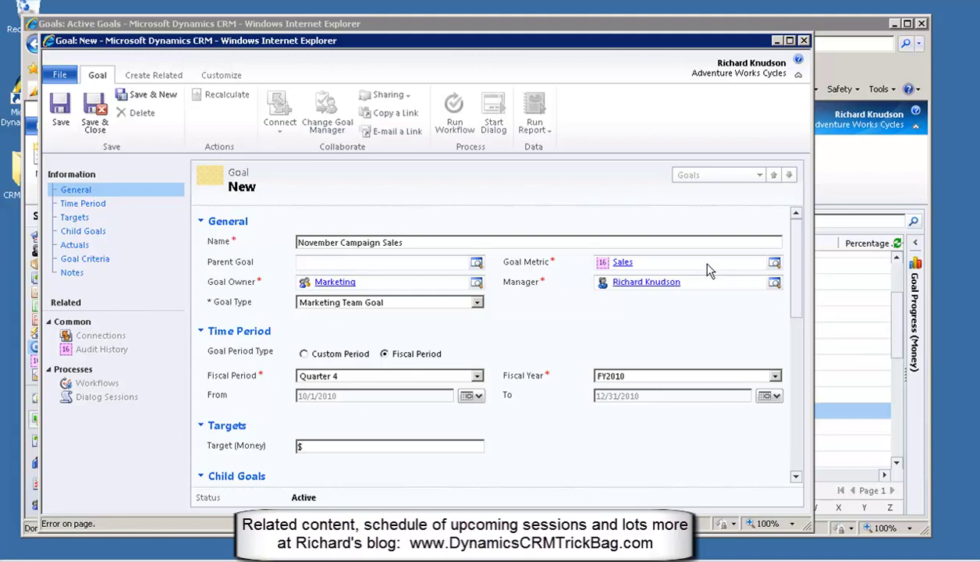
Set the goal's time period to a custom period from 11/1/2010 to 11/30/2010
click(303, 354)
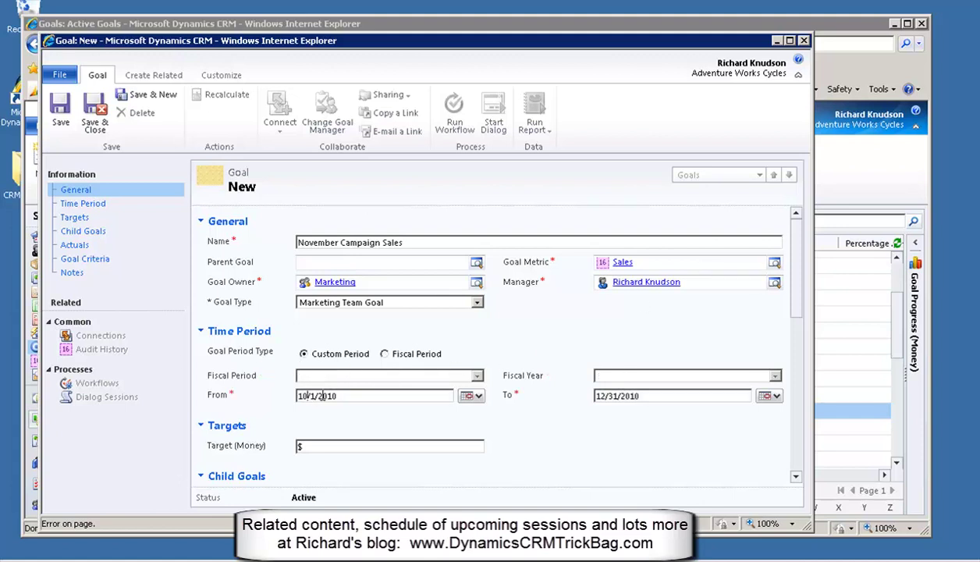
text(1)
key(Tab)
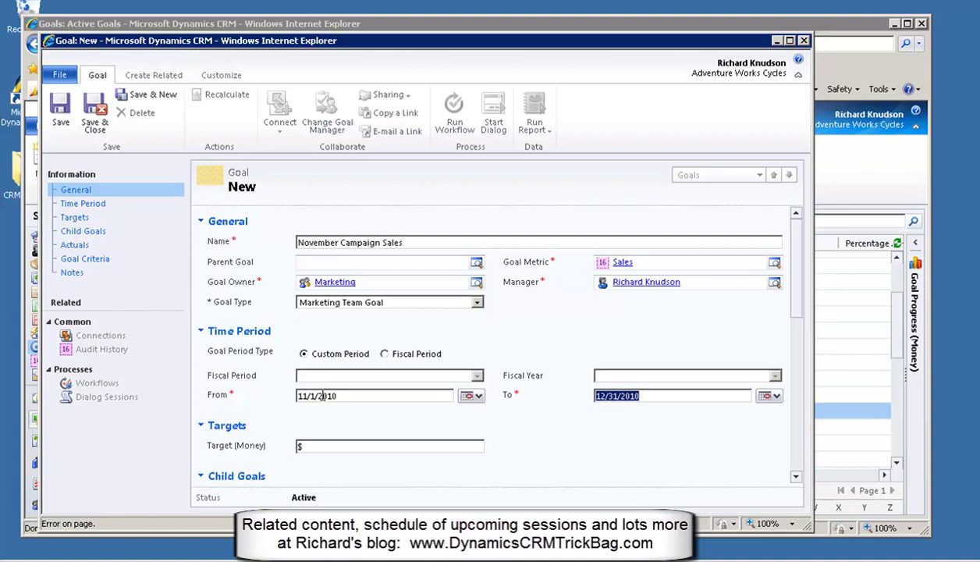
click(598, 396)
key(Delete)
text(1)
key(BackSpace)
text(0)
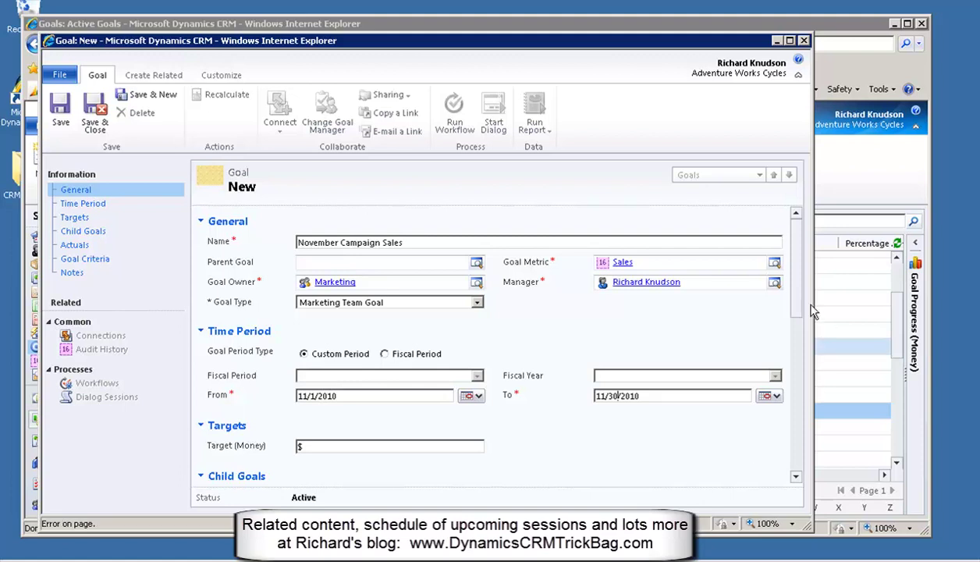
Enter 25000 as the goal's money target
scroll(781, 320, down, 1)
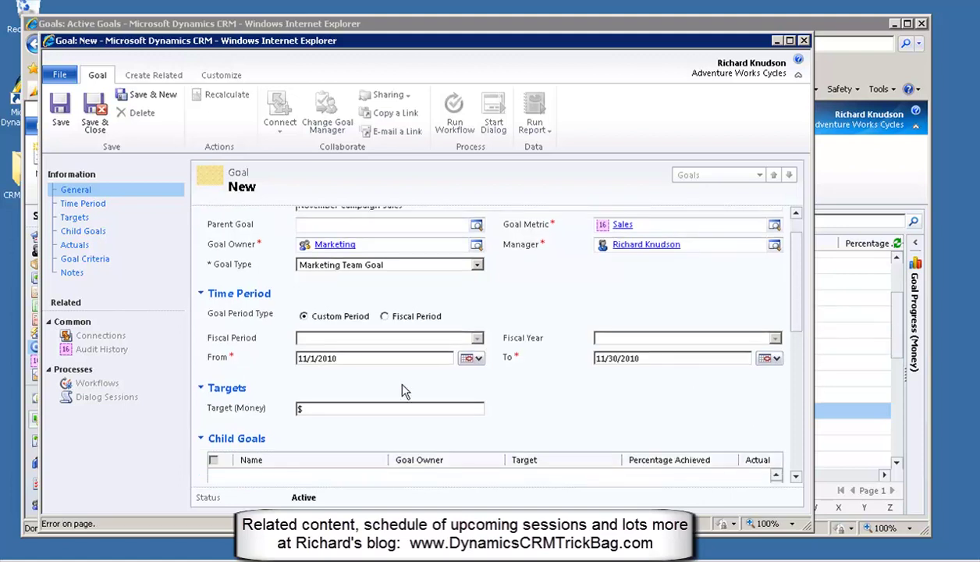
click(356, 406)
text(50)
key(BackSpace)
key(BackSpace)
text(25000)
key(Tab)
Set the goal's rollup record set to All and its Actual (Money) rollup query to Opportunities from Campaigns
drag(802, 334, 798, 481)
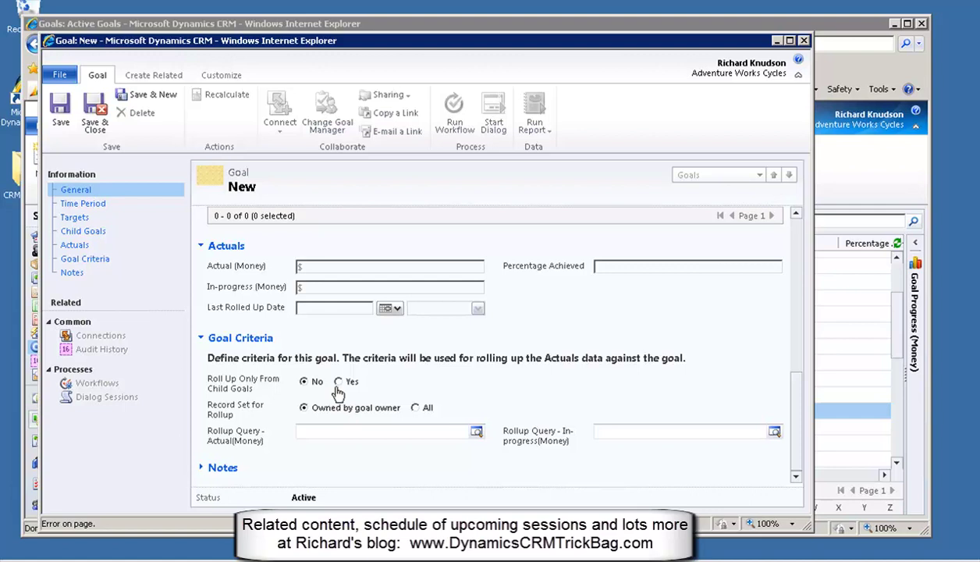
click(416, 408)
click(476, 432)
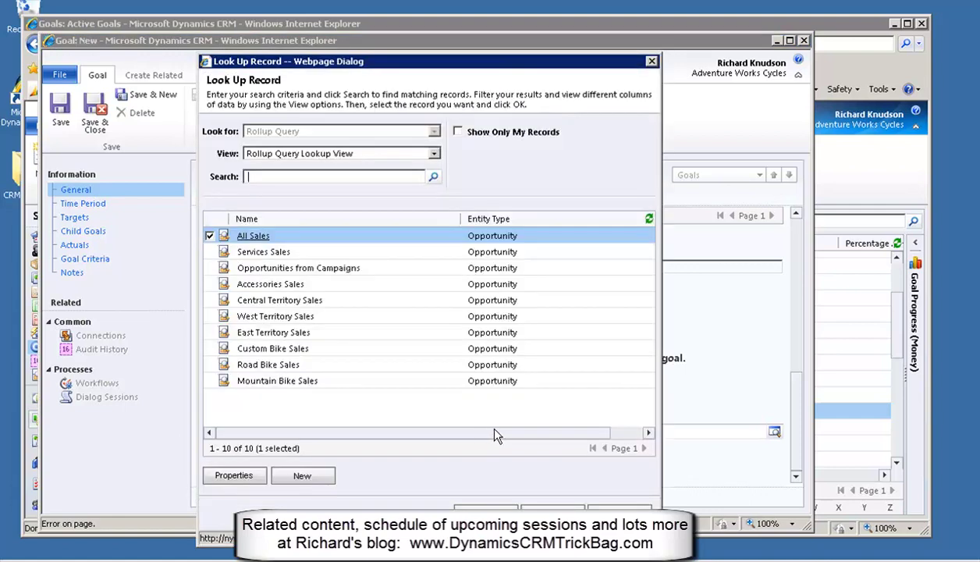
click(419, 269)
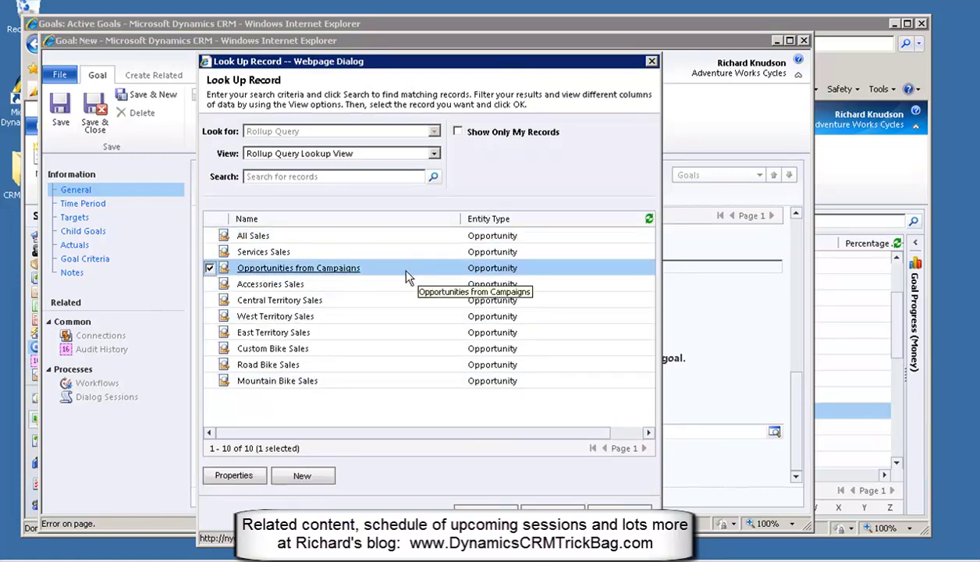
double_click(406, 275)
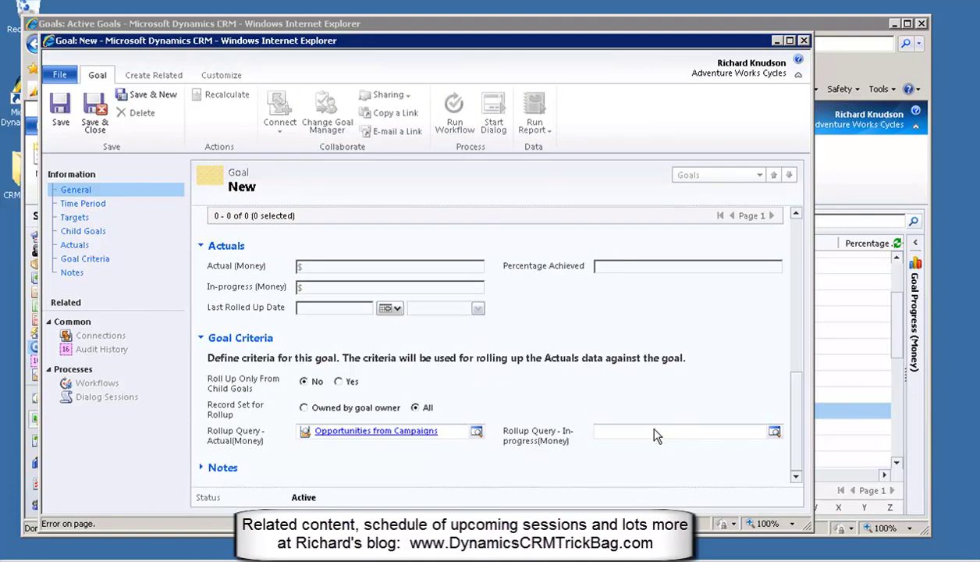
Set the In-progress (Money) rollup query to Opportunities from Campaigns
click(773, 431)
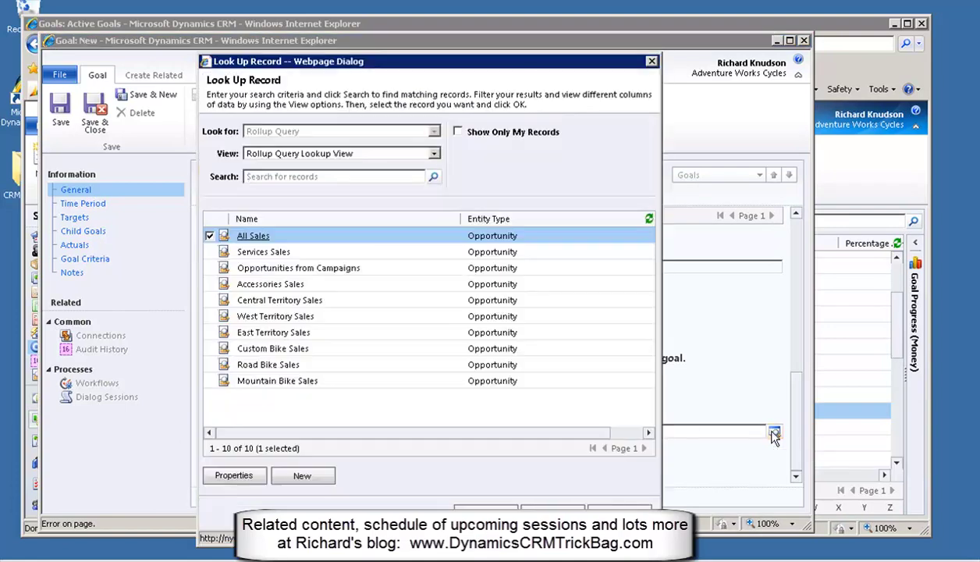
click(397, 268)
double_click(396, 267)
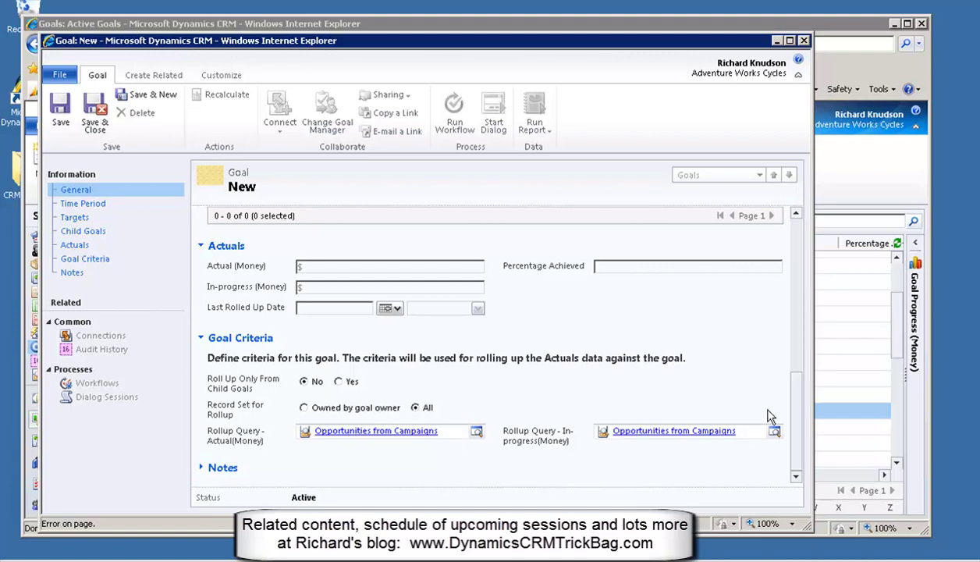
Save the new goal and decline to send the error report
drag(794, 442, 820, 219)
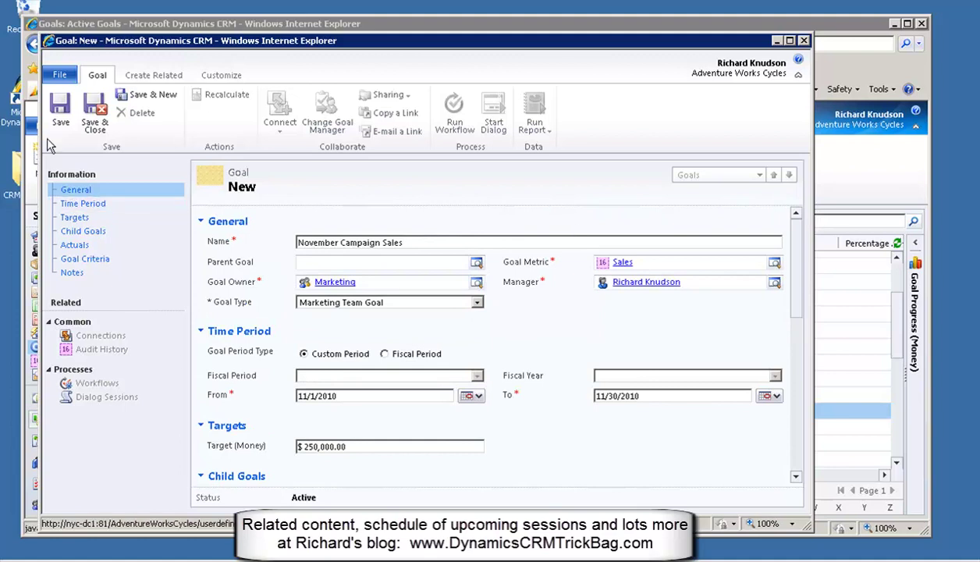
click(60, 109)
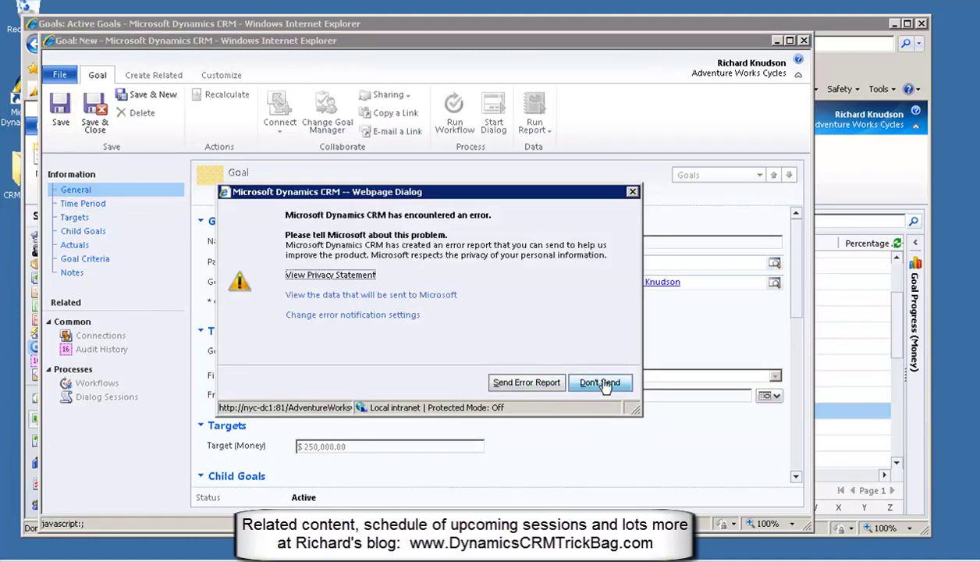
click(598, 382)
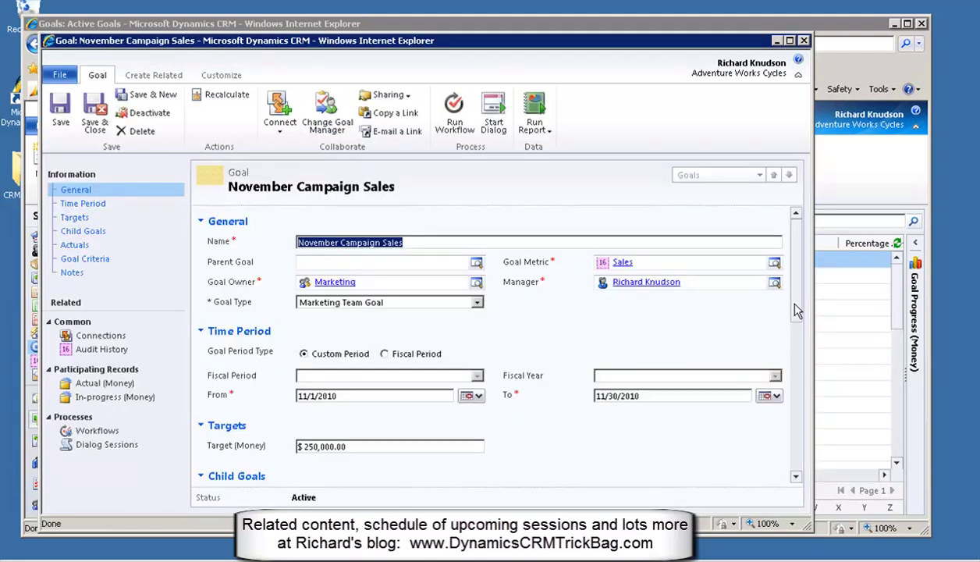
Review the saved goal's rollup criteria and actuals, and save and close it
scroll(802, 383, down, 2)
scroll(801, 382, down, 5)
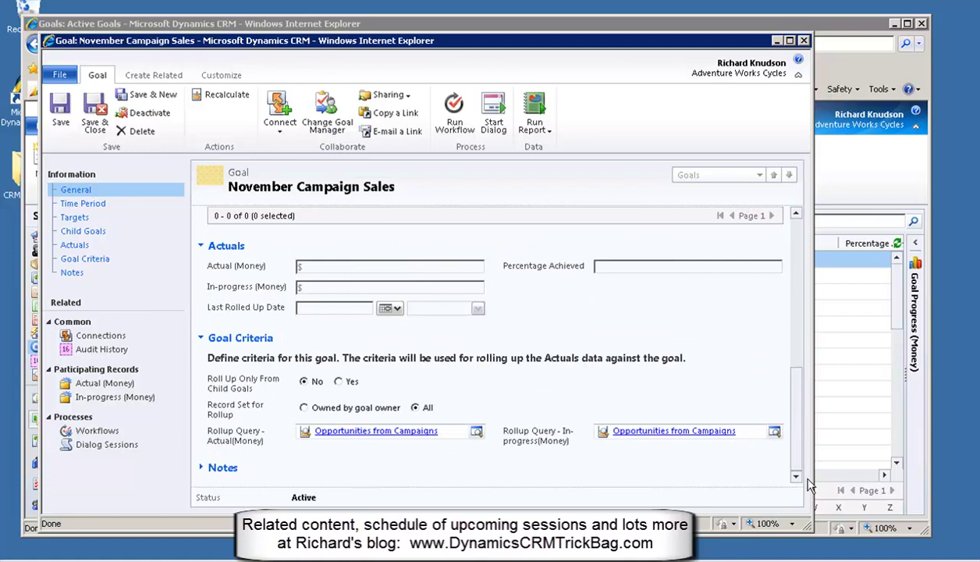
scroll(803, 453, up, 1)
scroll(820, 411, up, 2)
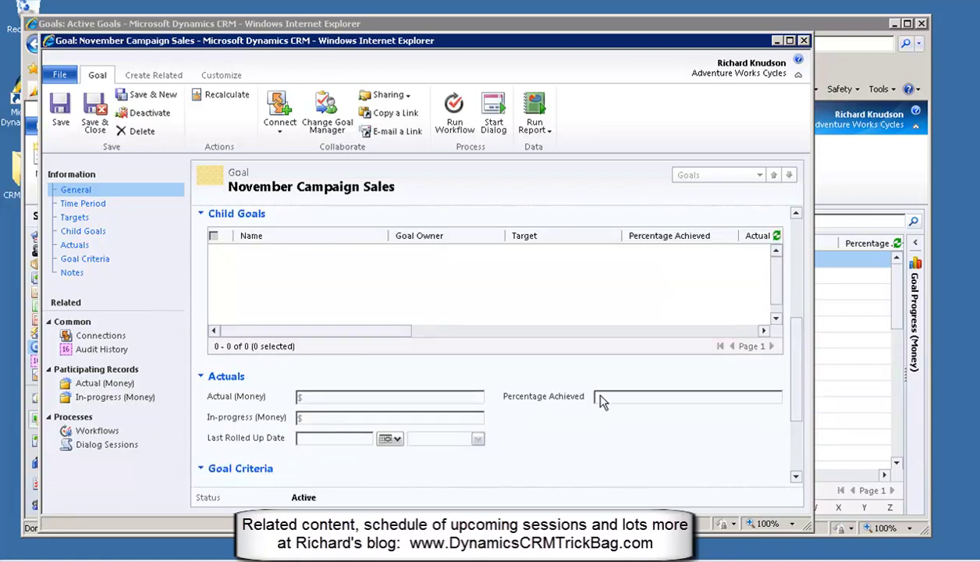
click(96, 113)
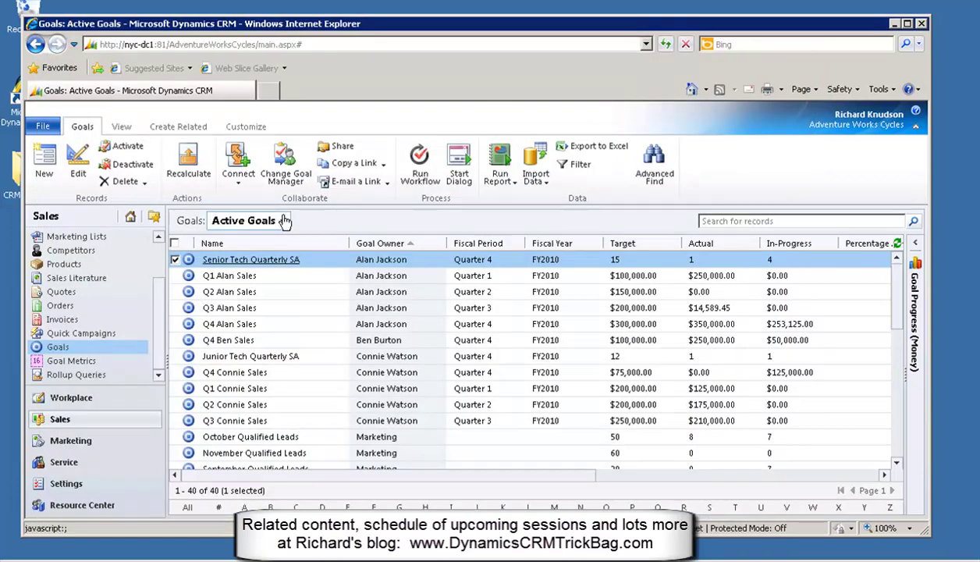
Recalculate the November Campaign Sales goal from the Active Goals list
click(284, 221)
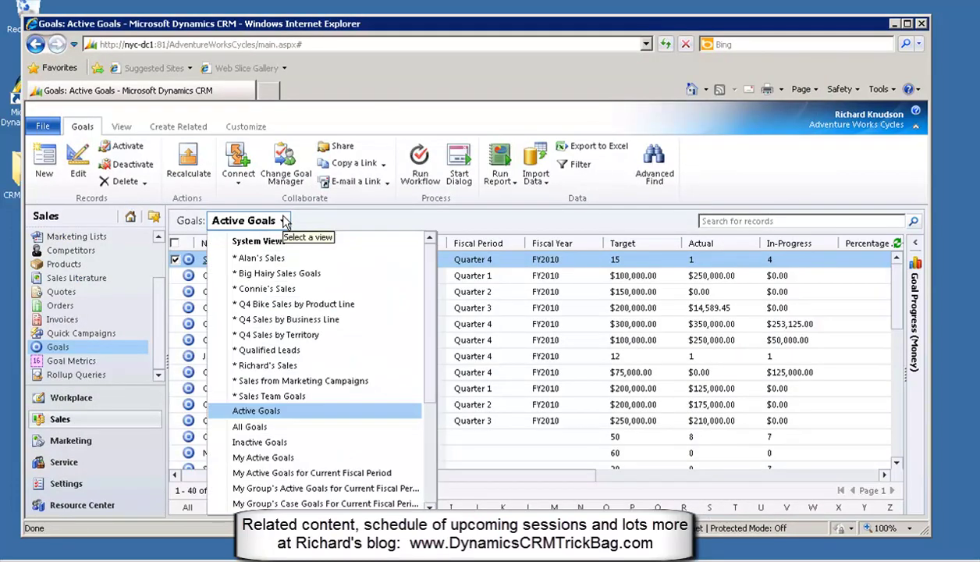
click(528, 192)
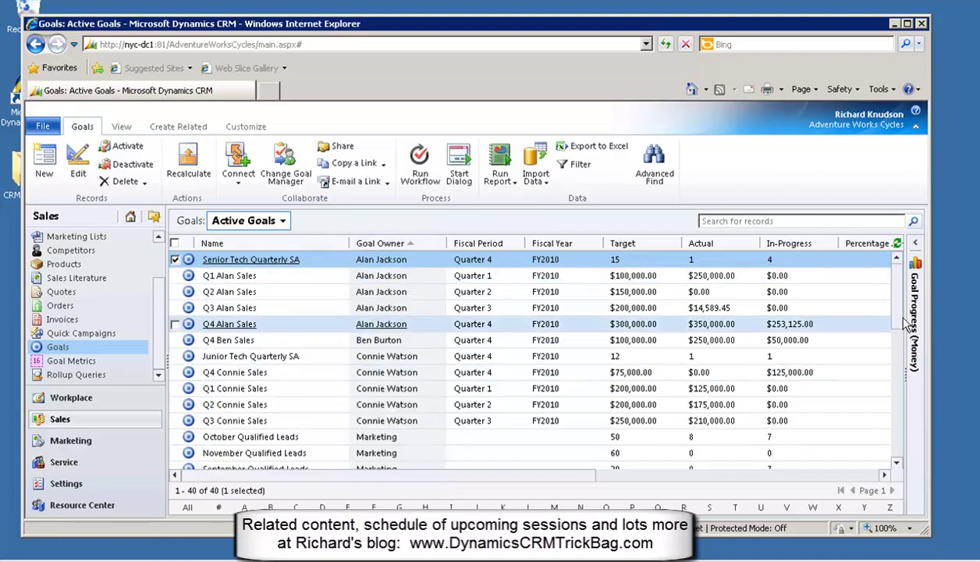
scroll(897, 351, down, 2)
scroll(901, 351, down, 1)
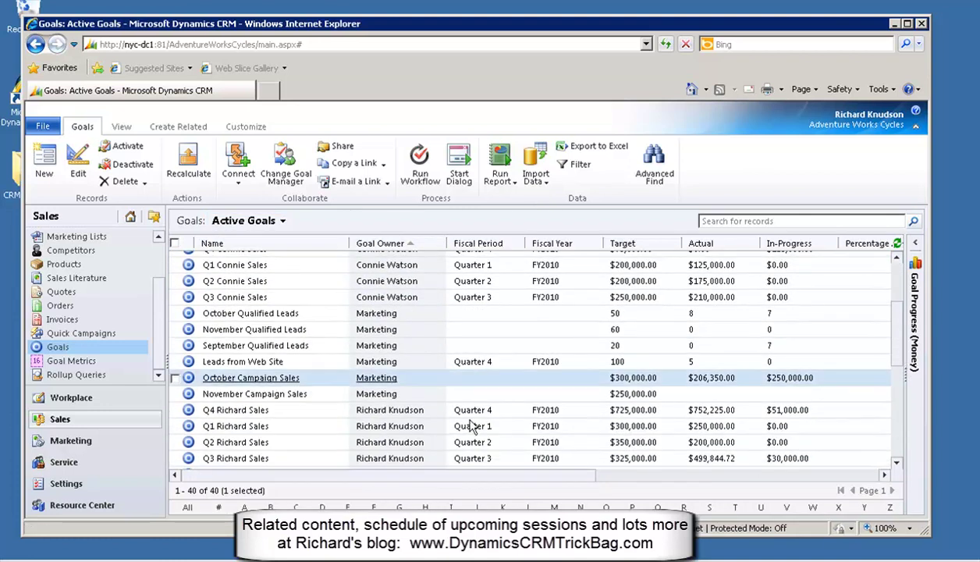
click(323, 397)
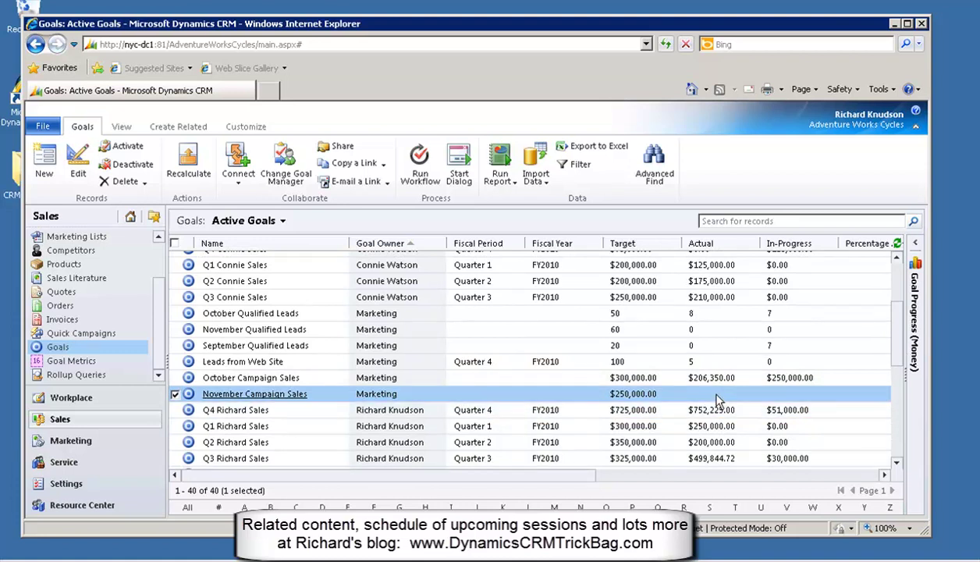
click(186, 162)
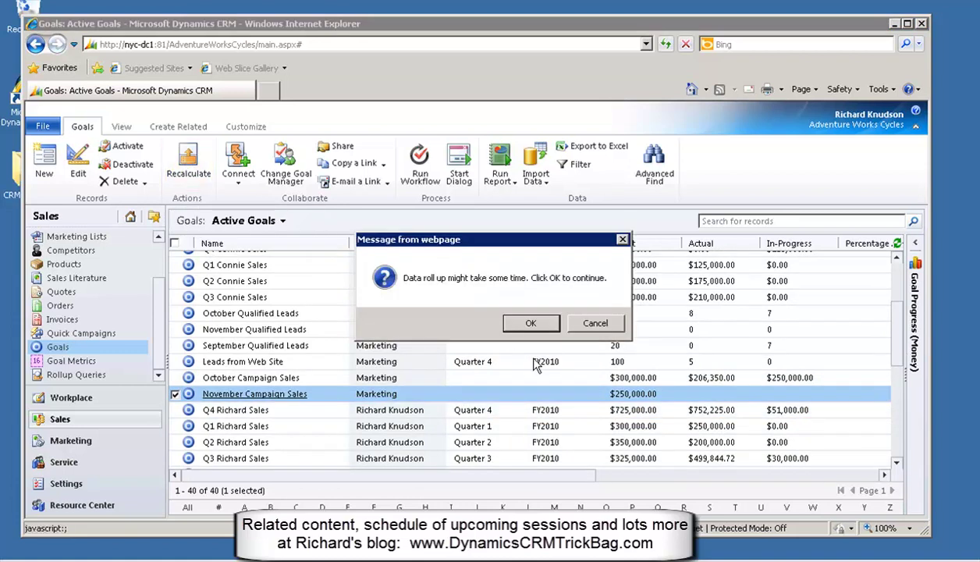
click(539, 326)
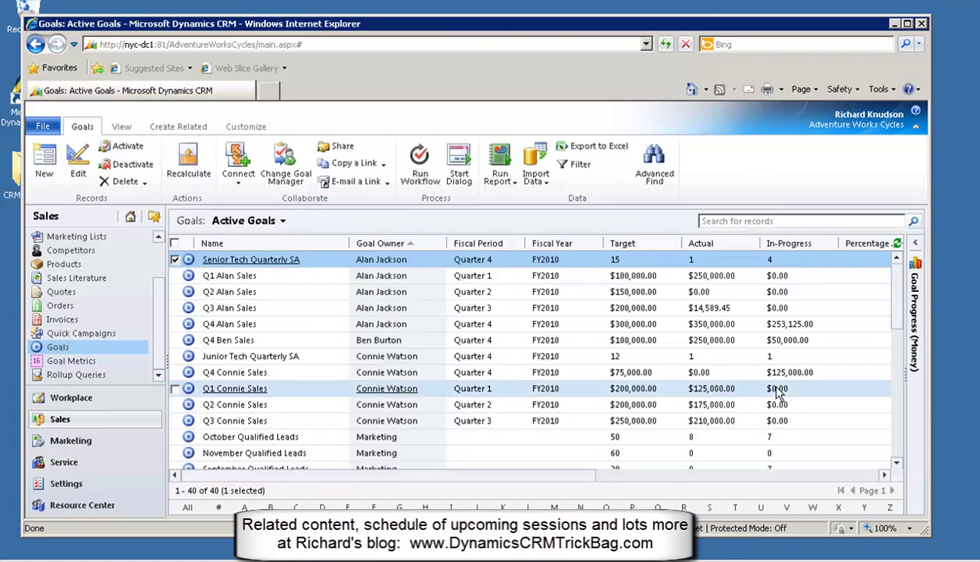
Check the November Campaign Sales goal's rolled-up values and open its participating In-progress (Money) opportunities
scroll(903, 327, down, 5)
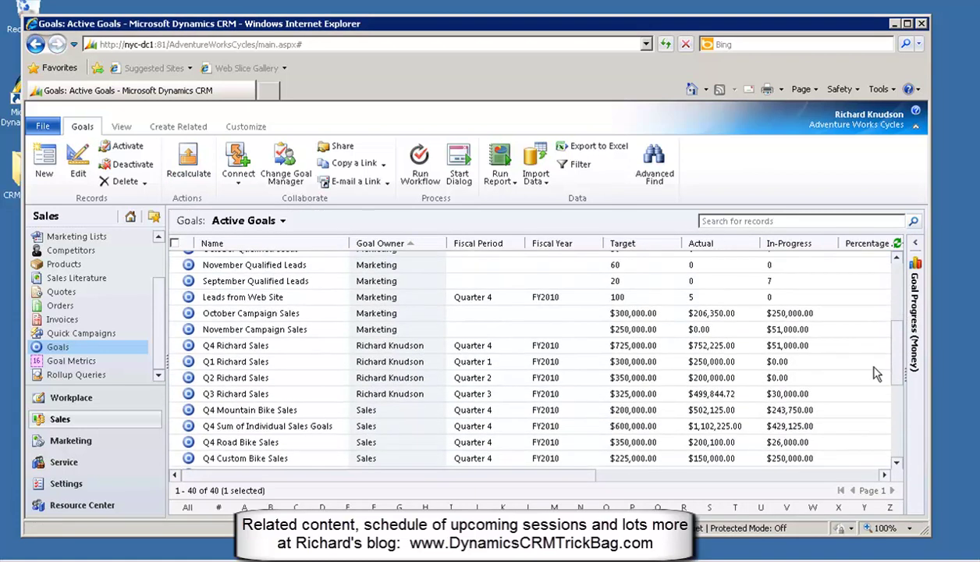
click(567, 331)
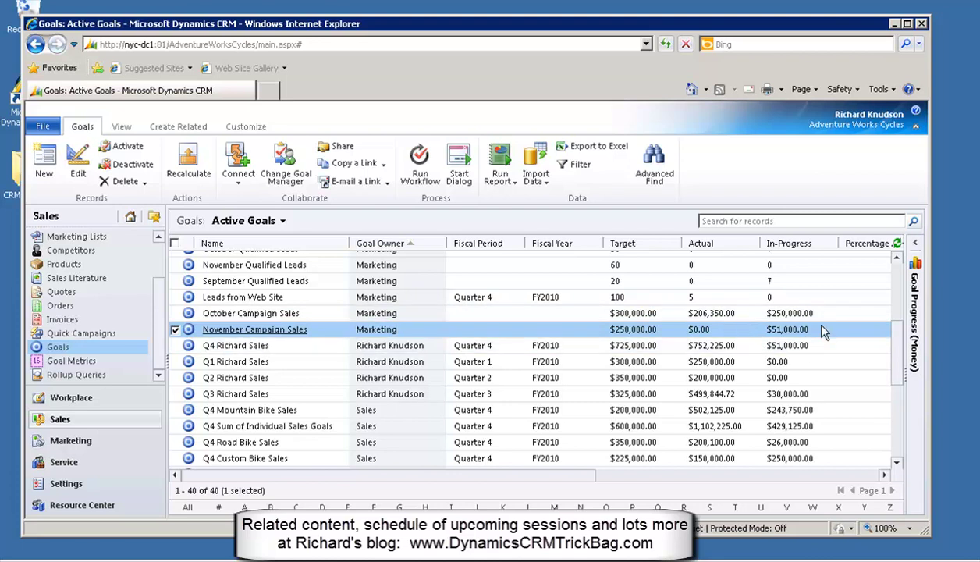
double_click(499, 333)
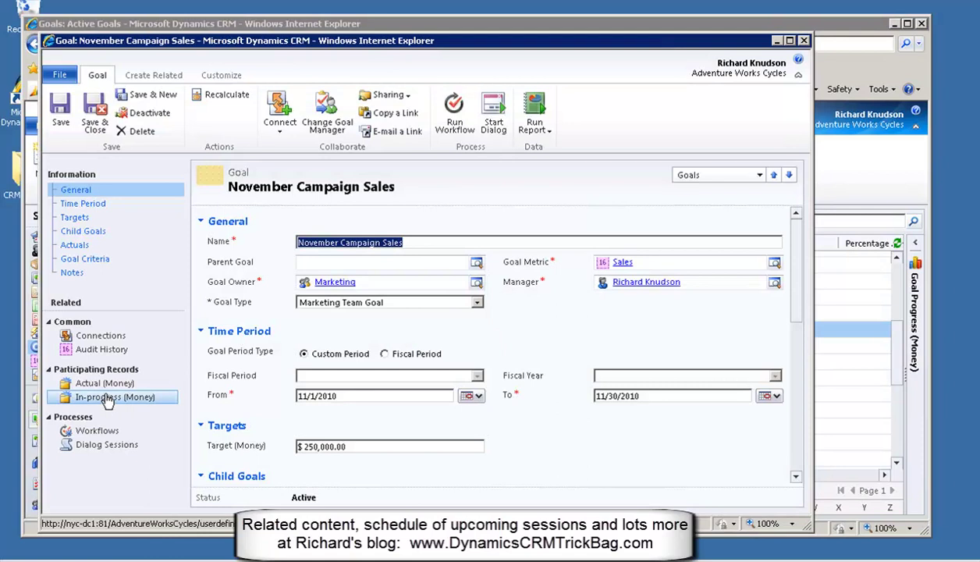
click(108, 398)
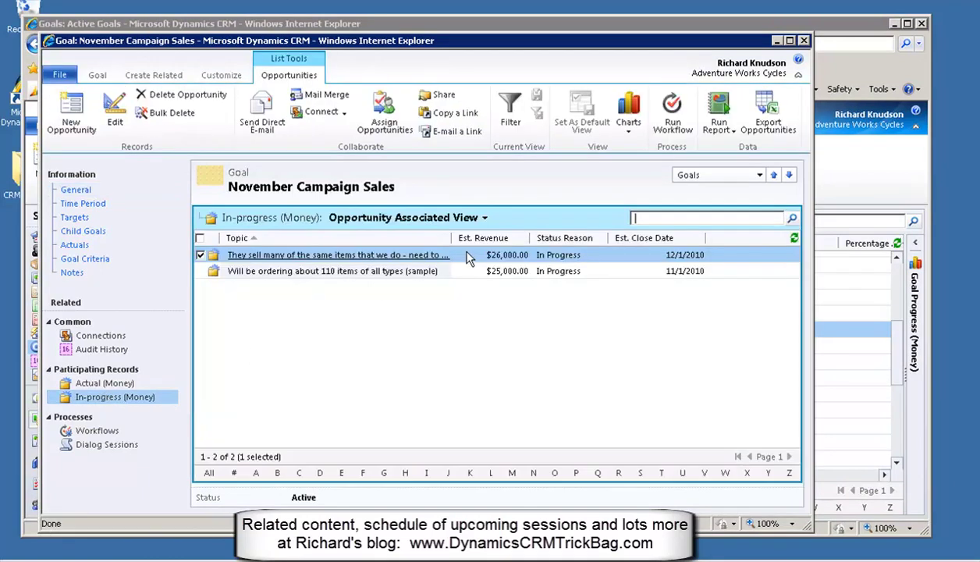
Inspect the source campaign of the opportunity "Will be ordering about 110 items of all types (sample)" and close the record
click(469, 273)
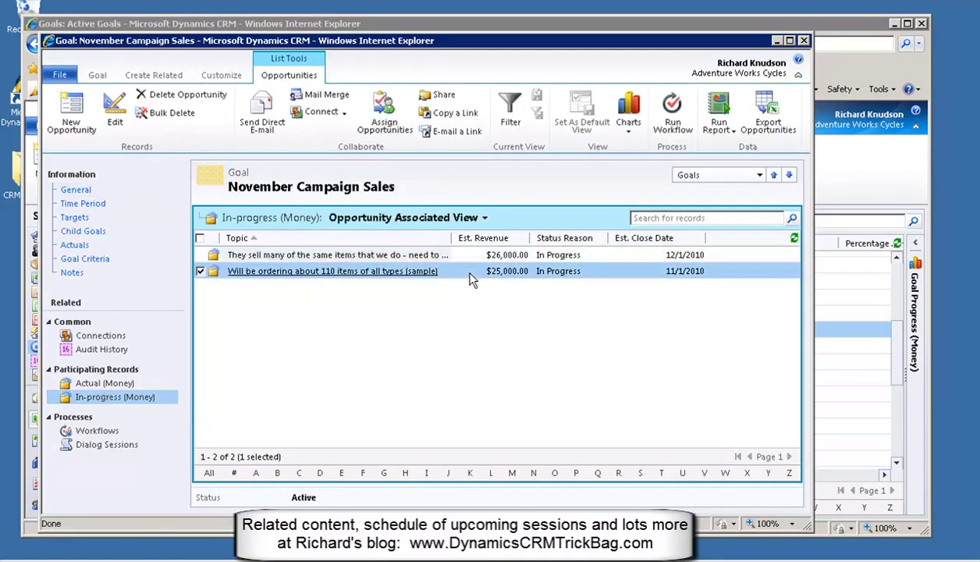
double_click(470, 272)
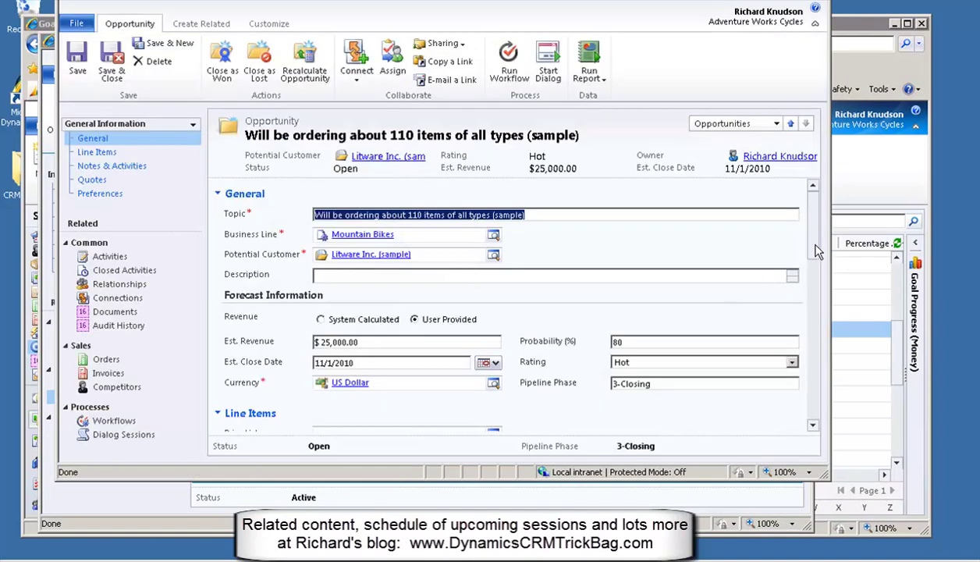
drag(813, 247, 814, 400)
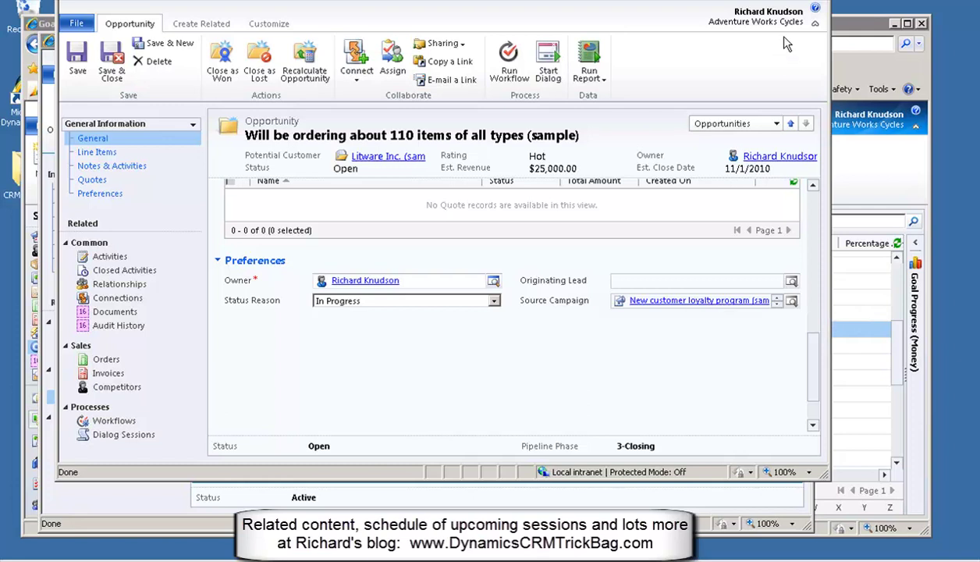
key(alt+F4)
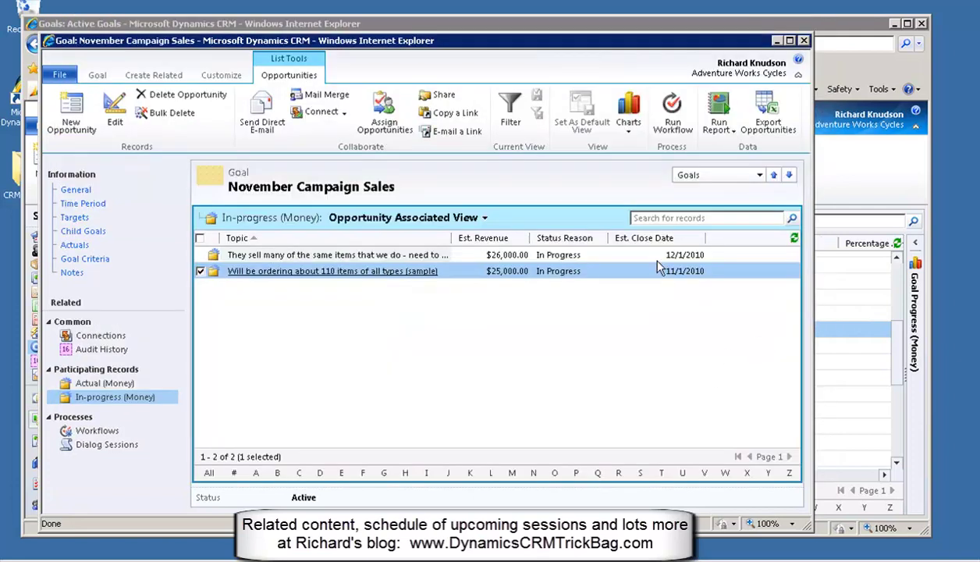
Examine the other in-progress opportunity's close date and the goal's participating Actual (Money) records, and close the goal
click(644, 254)
click(121, 383)
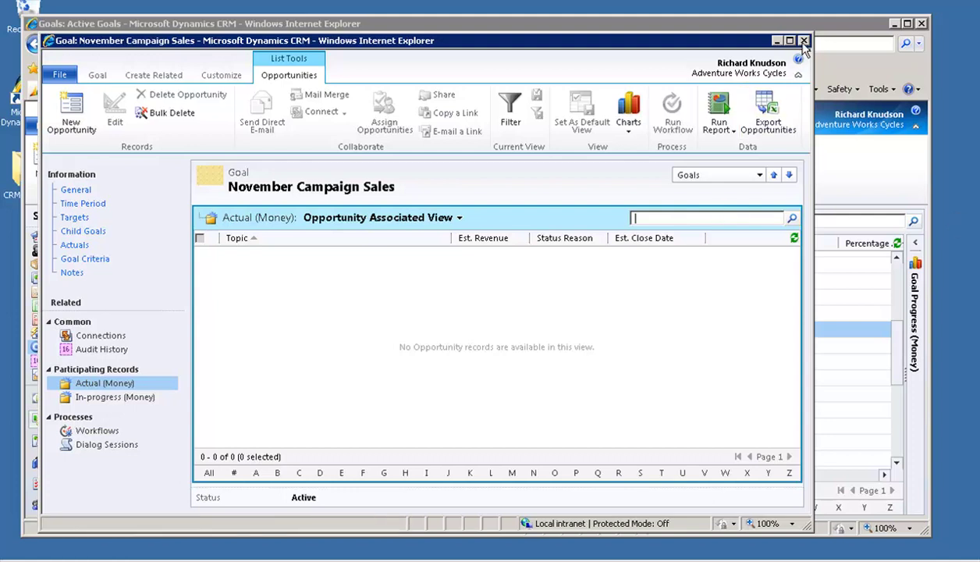
click(804, 41)
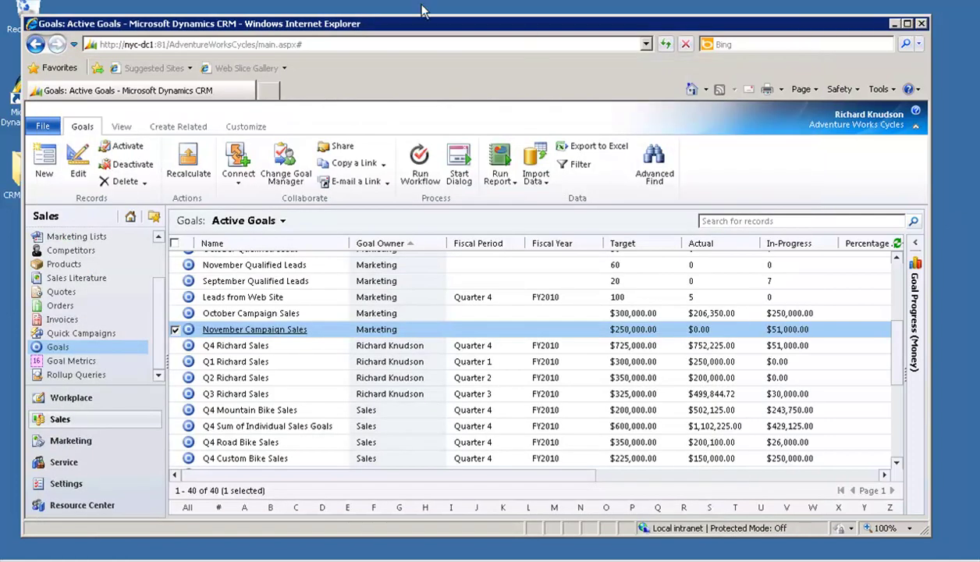